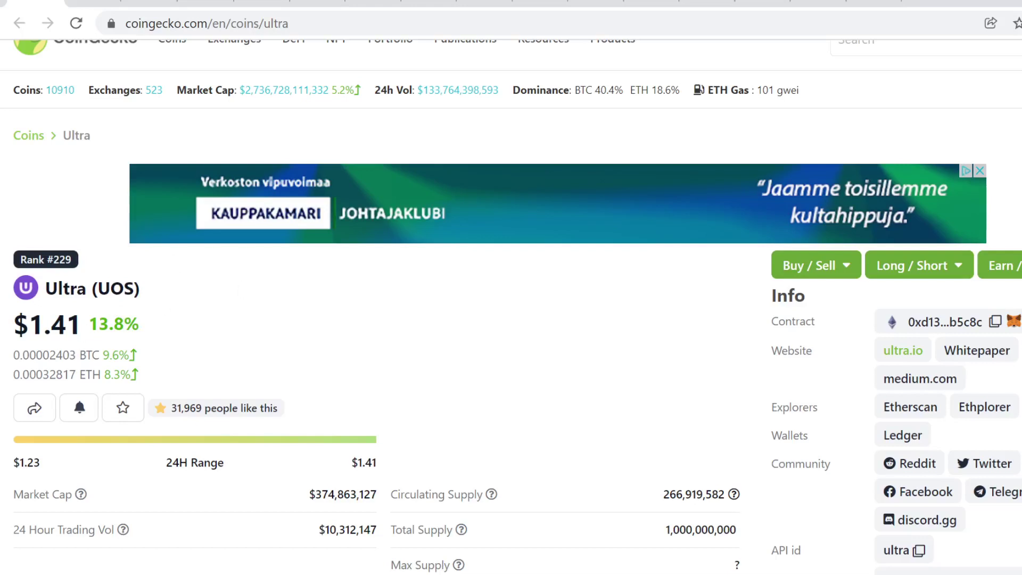
Step: Go back to the coins list and sort it by 7-day change, biggest gainers first
key("alt+Left")
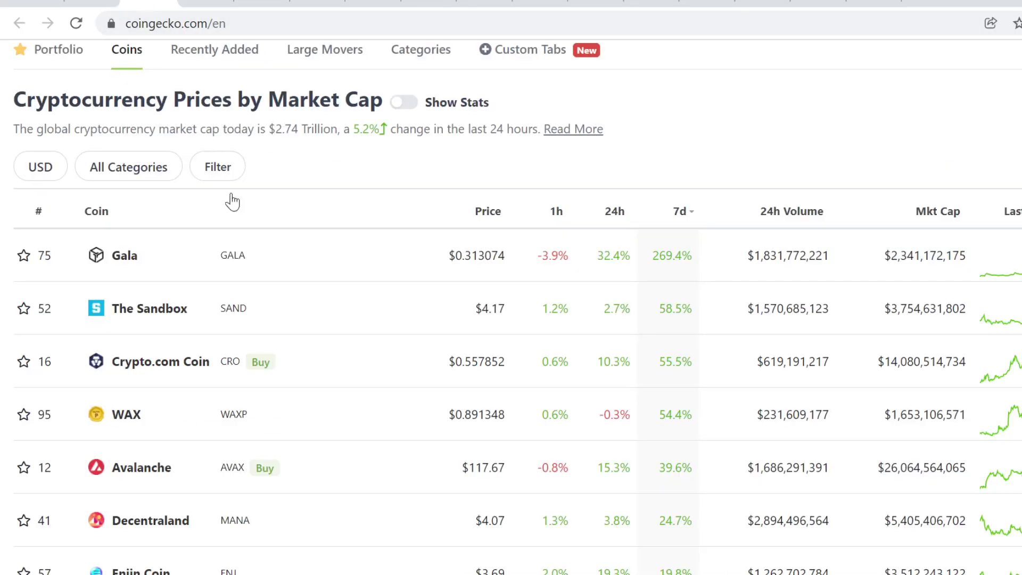
left_click(683, 213)
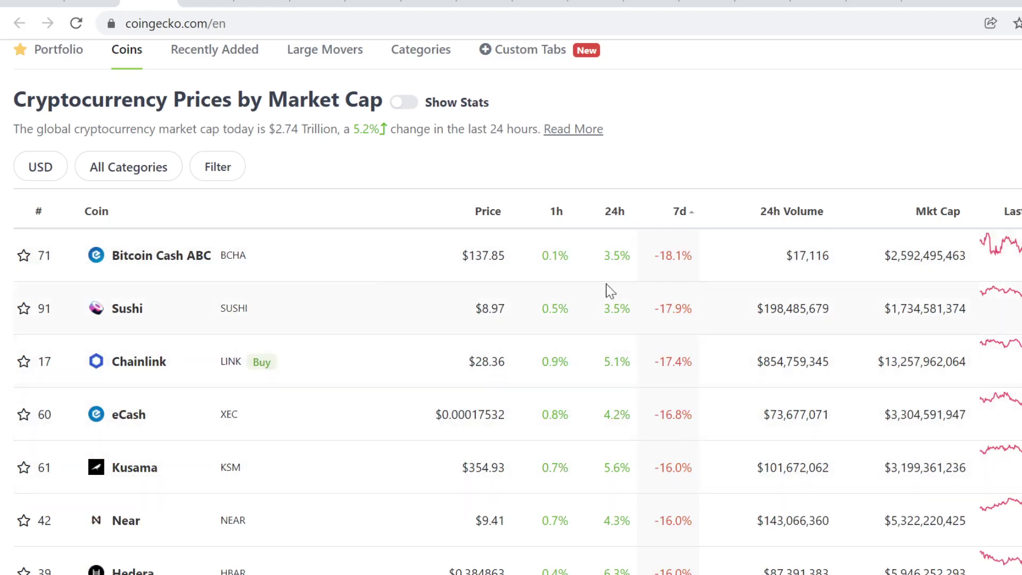
left_click(665, 211)
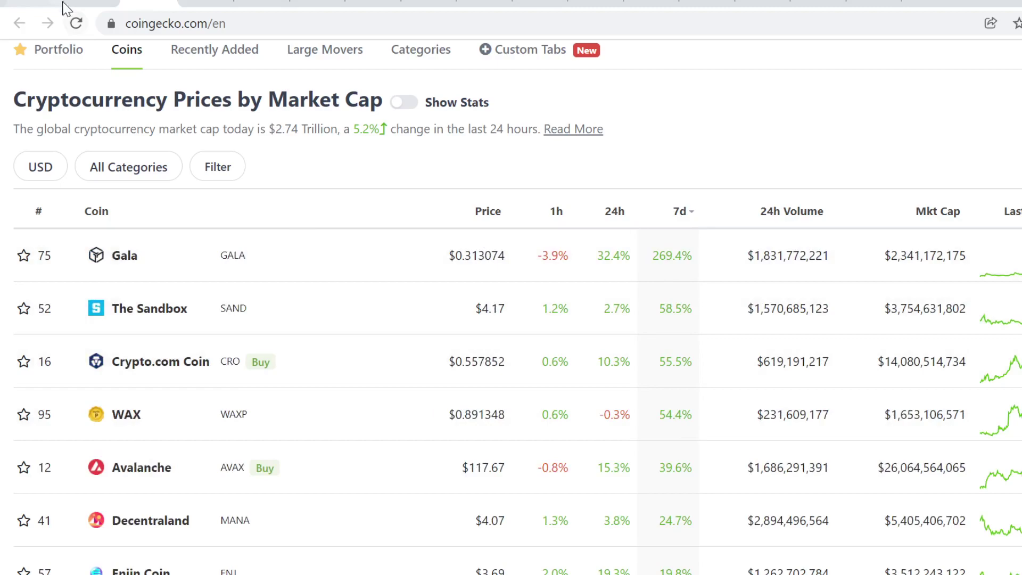
Step: Accept all cookies on the ultra.io site, then return to CoinGecko's Ultra page
left_click(94, 4)
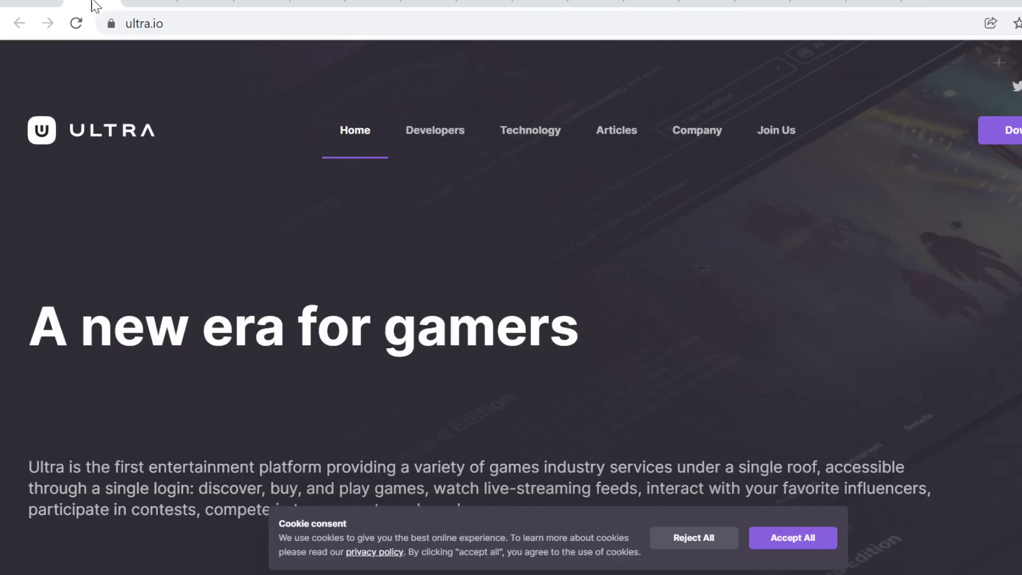
scroll(571, 236, "down", 2)
scroll(571, 319, "down", 2)
left_click(793, 537)
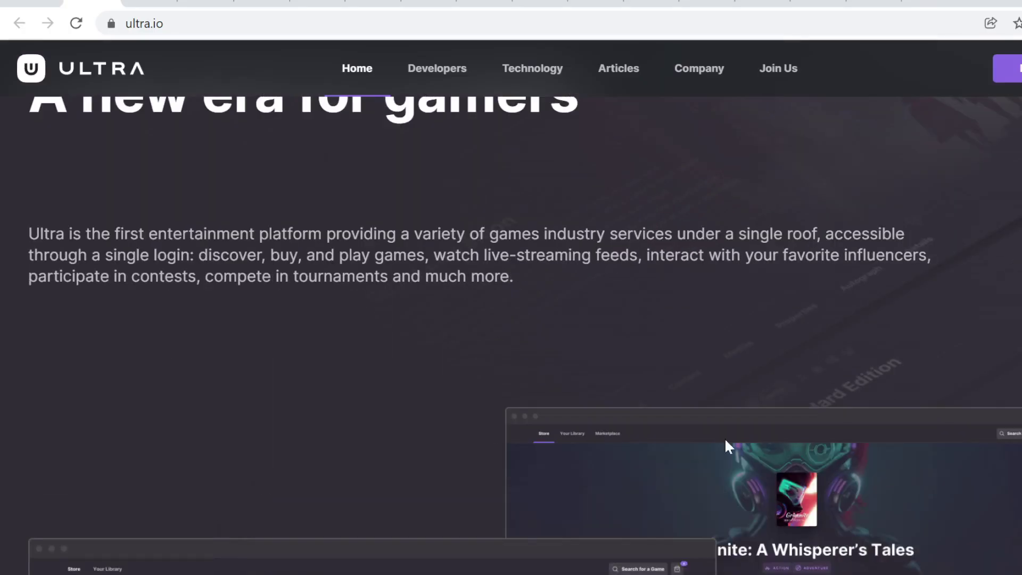
scroll(718, 399, "up", 4)
scroll(558, 256, "down", 3)
scroll(565, 247, "down", 4)
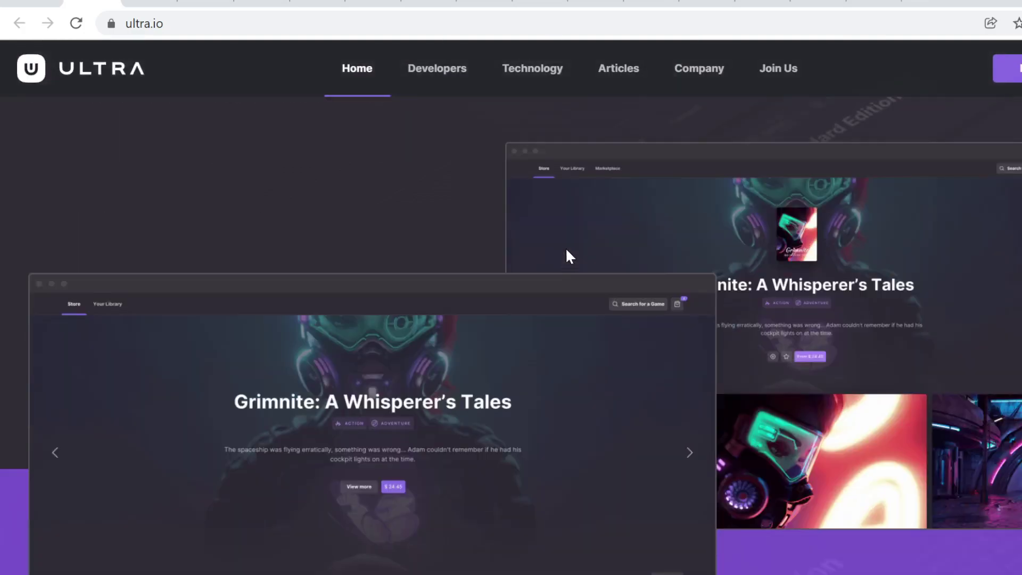
scroll(533, 245, "down", 4)
scroll(524, 289, "down", 5)
scroll(525, 289, "up", 5)
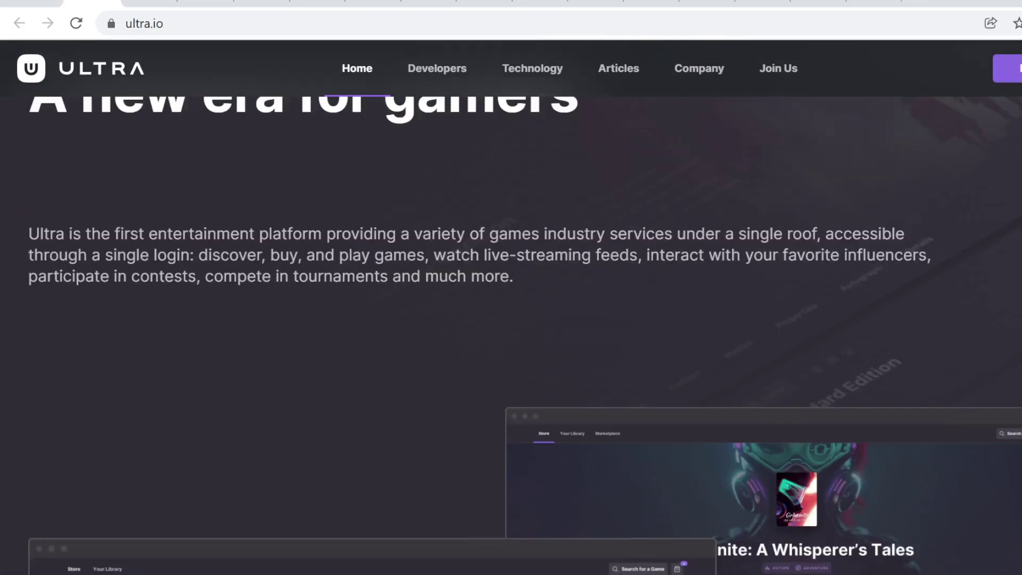
left_click(32, 4)
scroll(294, 338, "down", 1)
scroll(293, 337, "down", 1)
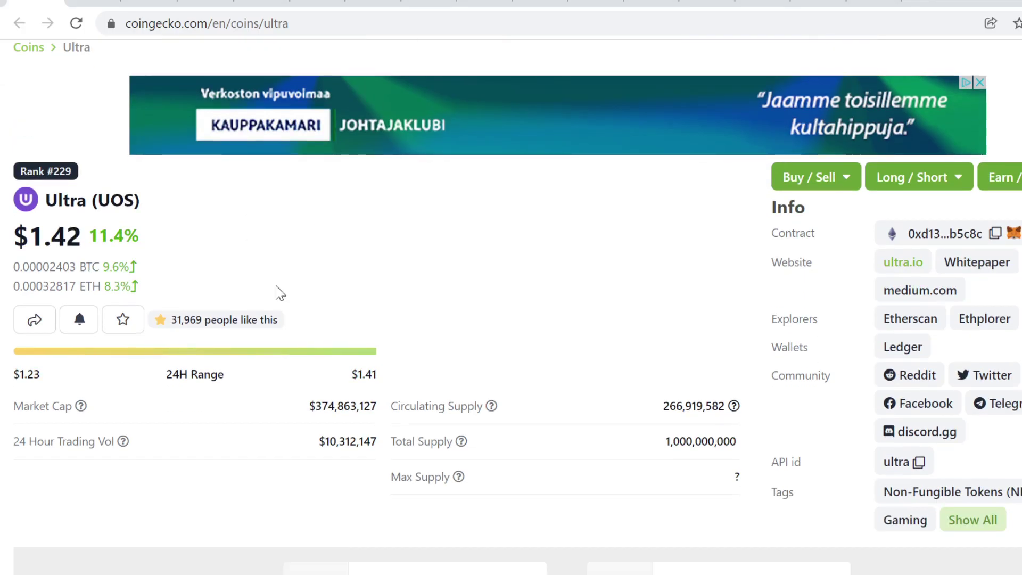
scroll(239, 223, "down", 4)
scroll(592, 224, "down", 1)
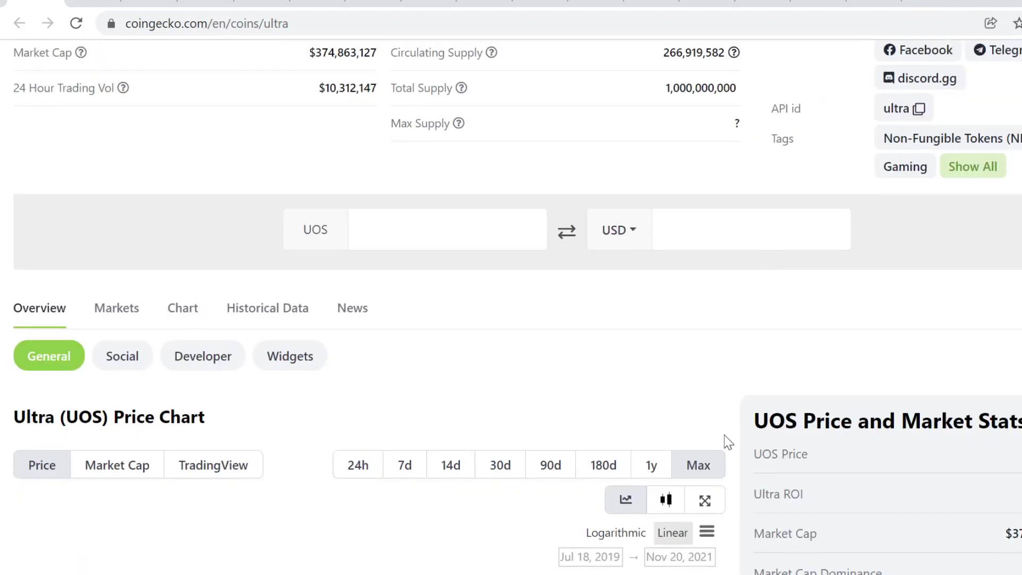
scroll(727, 440, "down", 4)
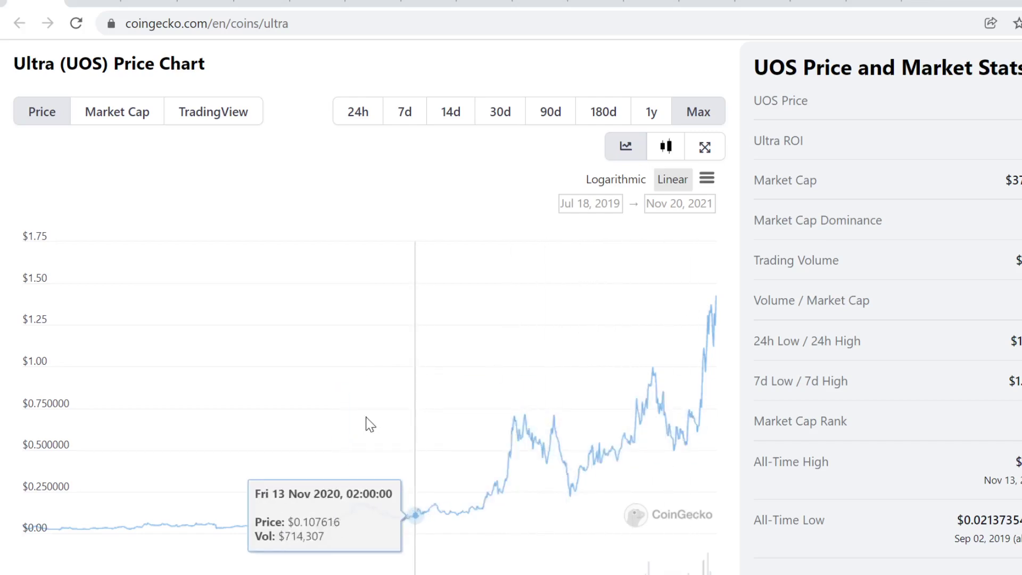
scroll(702, 326, "up", 5)
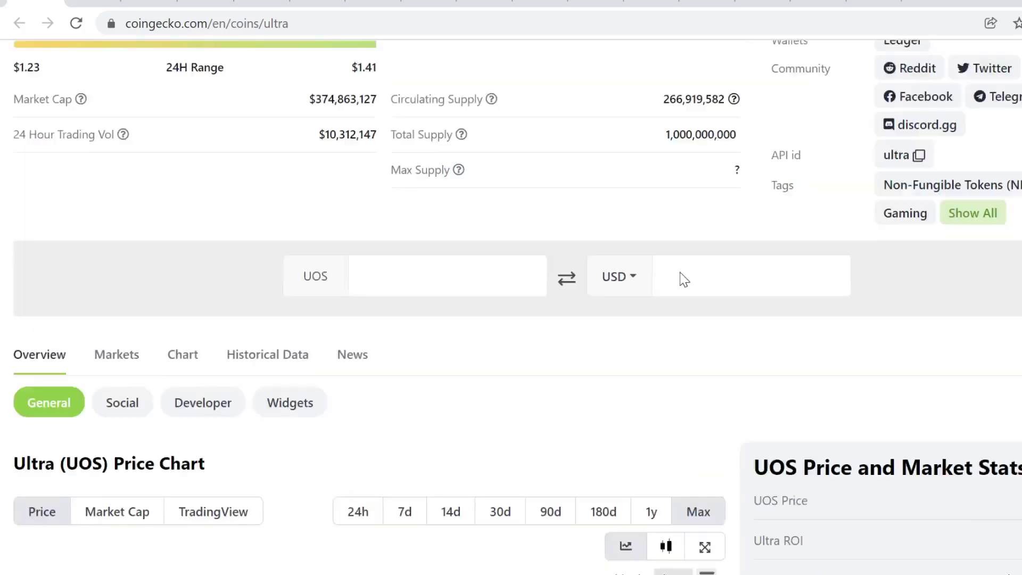
scroll(684, 278, "up", 6)
scroll(574, 455, "up", 3)
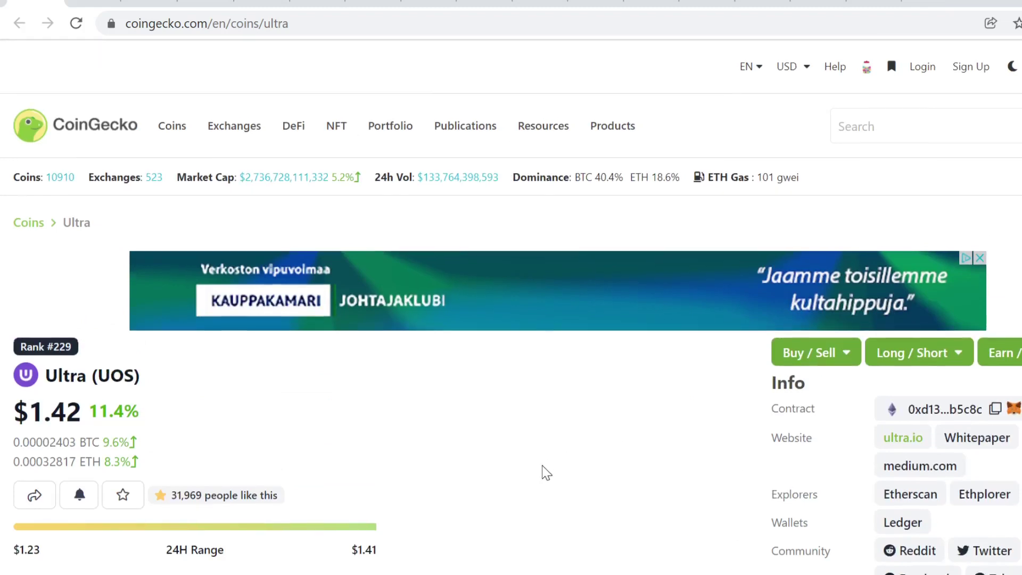
scroll(546, 472, "down", 2)
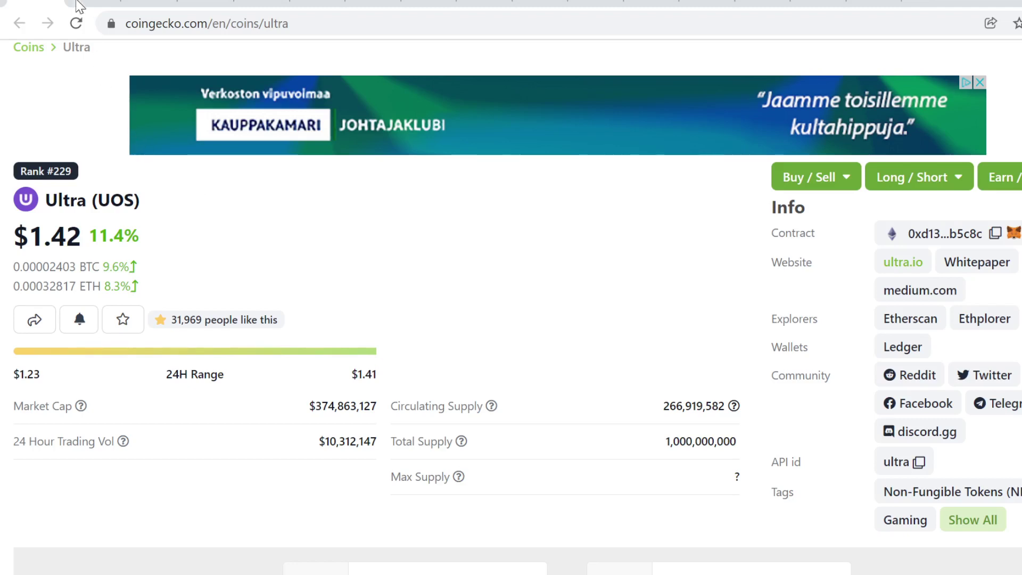
left_click(80, 4)
scroll(400, 400, "up", 3)
scroll(399, 400, "up", 3)
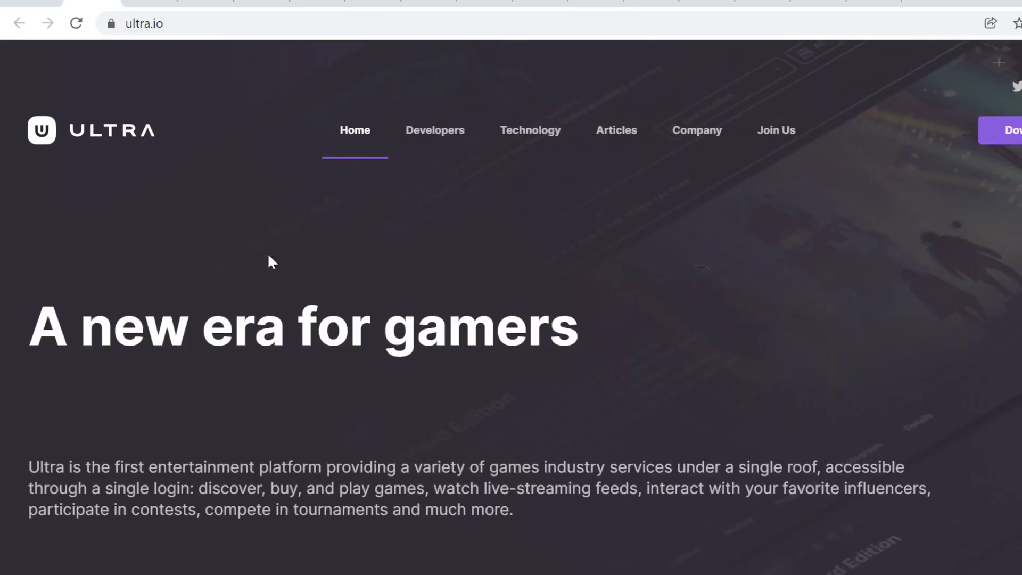
scroll(321, 293, "down", 5)
scroll(457, 303, "down", 3)
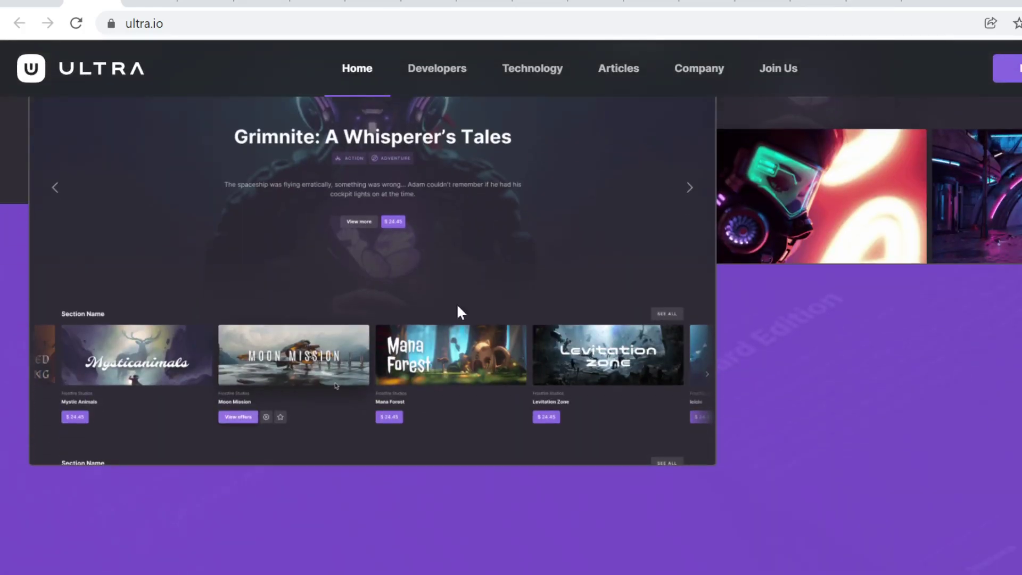
scroll(465, 325, "up", 5)
scroll(609, 310, "down", 5)
scroll(626, 287, "down", 6)
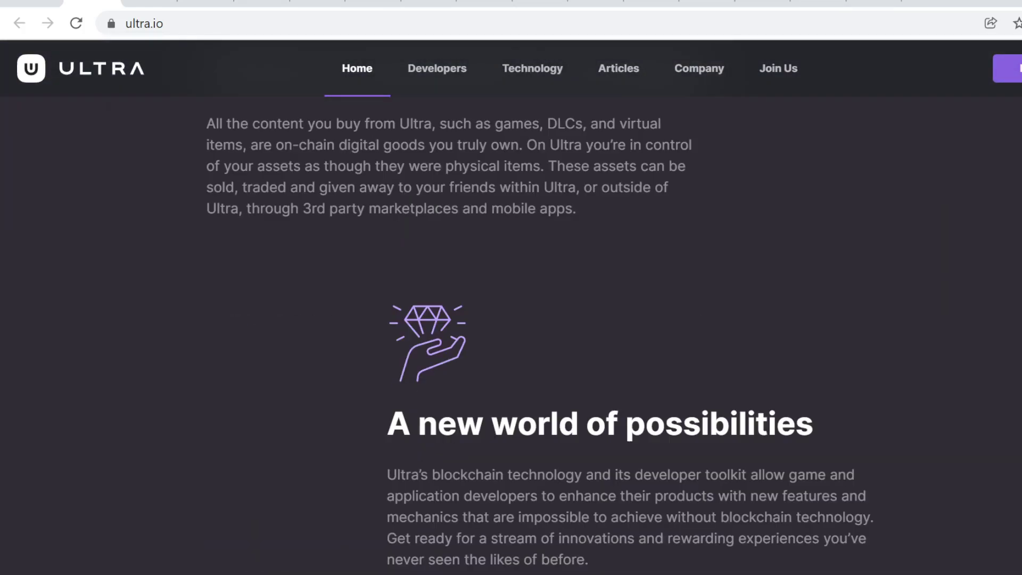
scroll(511, 319, "down", 5)
scroll(511, 319, "down", 5)
scroll(511, 319, "down", 3)
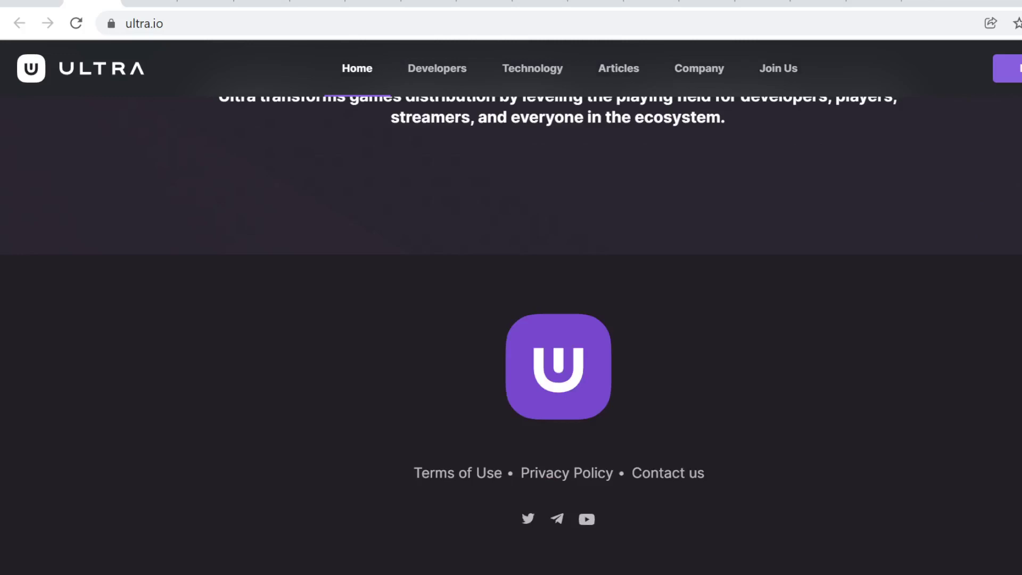
key("Home")
Step: Switch back to CoinGecko's Ultra (UOS) coin page
key("ctrl+Tab")
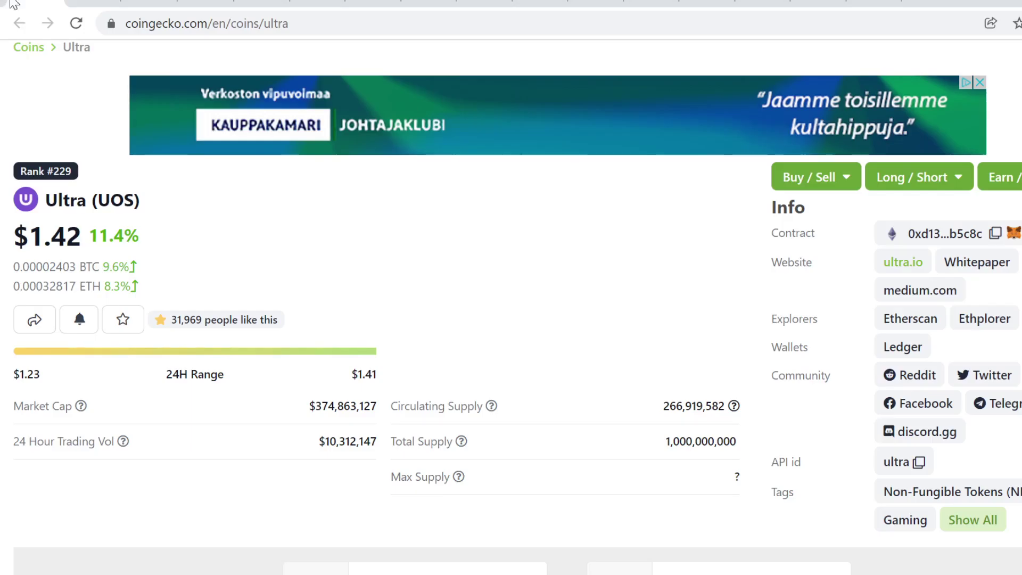
scroll(748, 209, "down", 5)
scroll(749, 210, "down", 1)
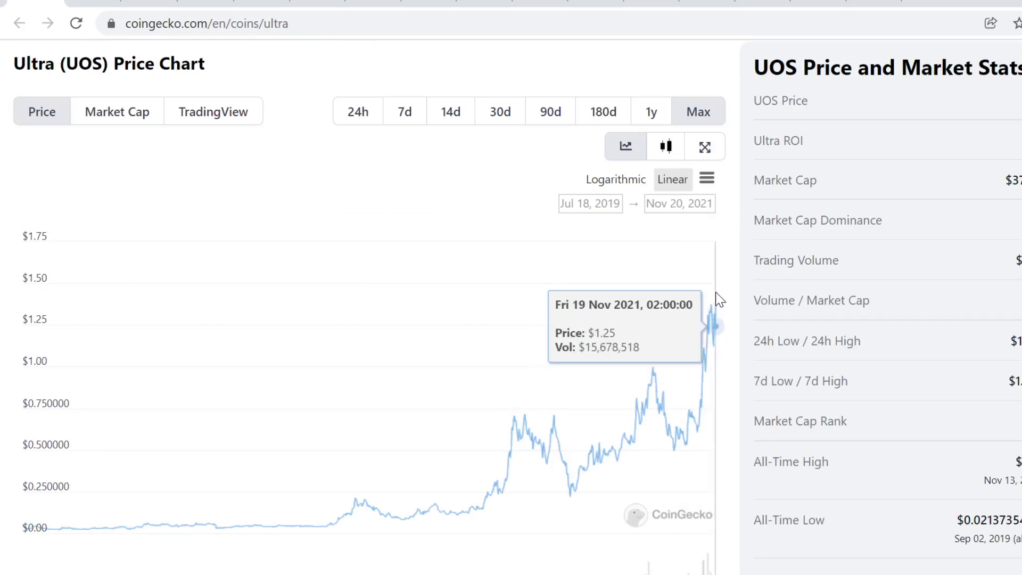
scroll(716, 291, "down", 5)
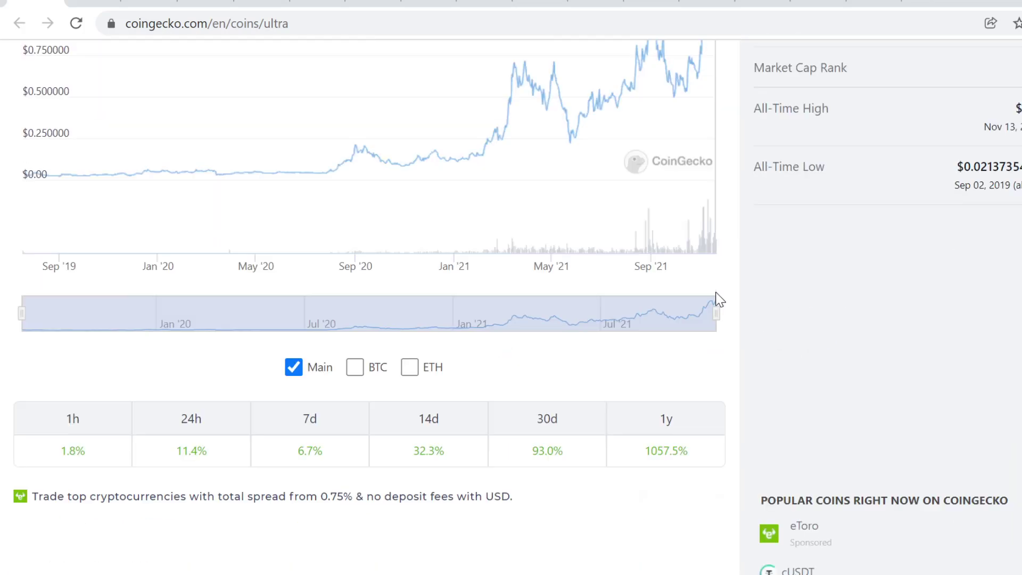
scroll(716, 291, "down", 5)
scroll(715, 291, "down", 3)
scroll(716, 291, "up", 2)
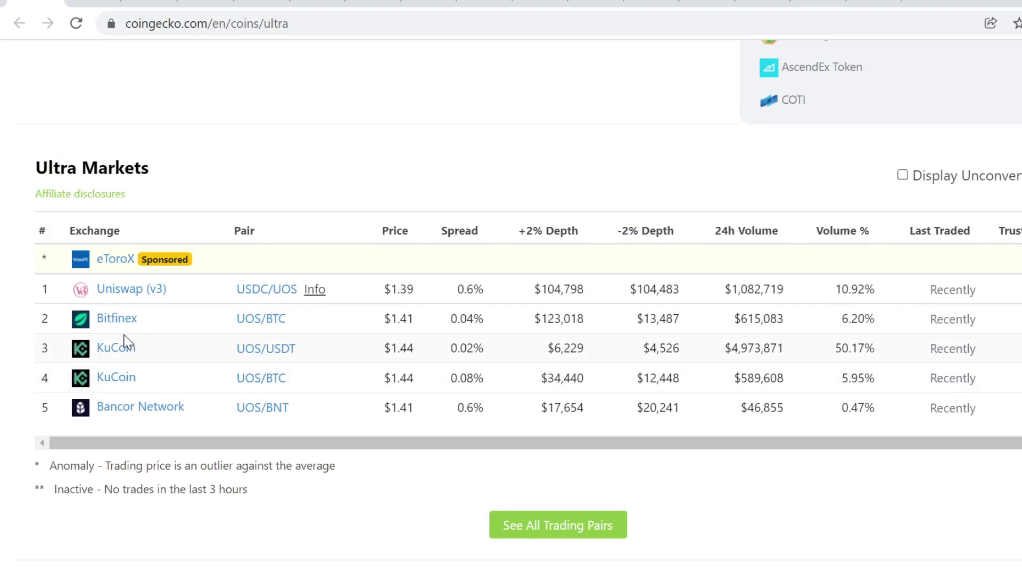
scroll(78, 282, "up", 4)
scroll(128, 271, "up", 4)
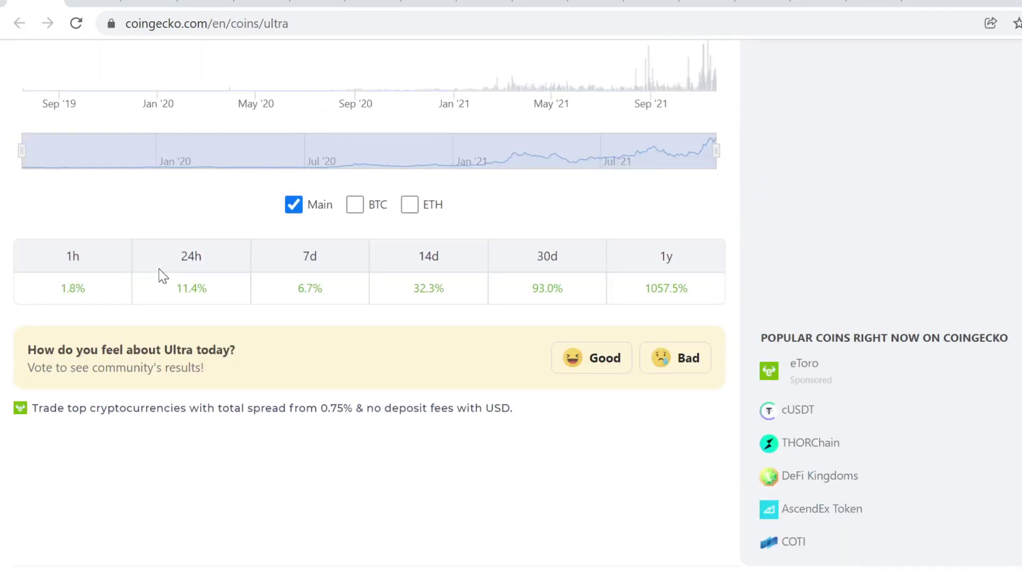
scroll(133, 233, "up", 3)
scroll(192, 200, "up", 4)
scroll(191, 188, "up", 3)
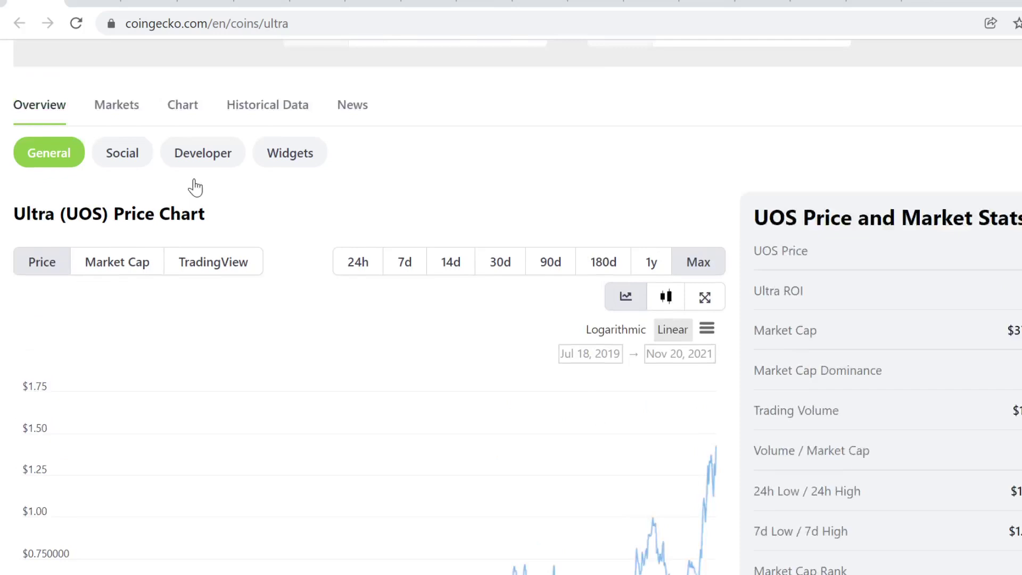
scroll(239, 192, "up", 1)
scroll(356, 199, "down", 1)
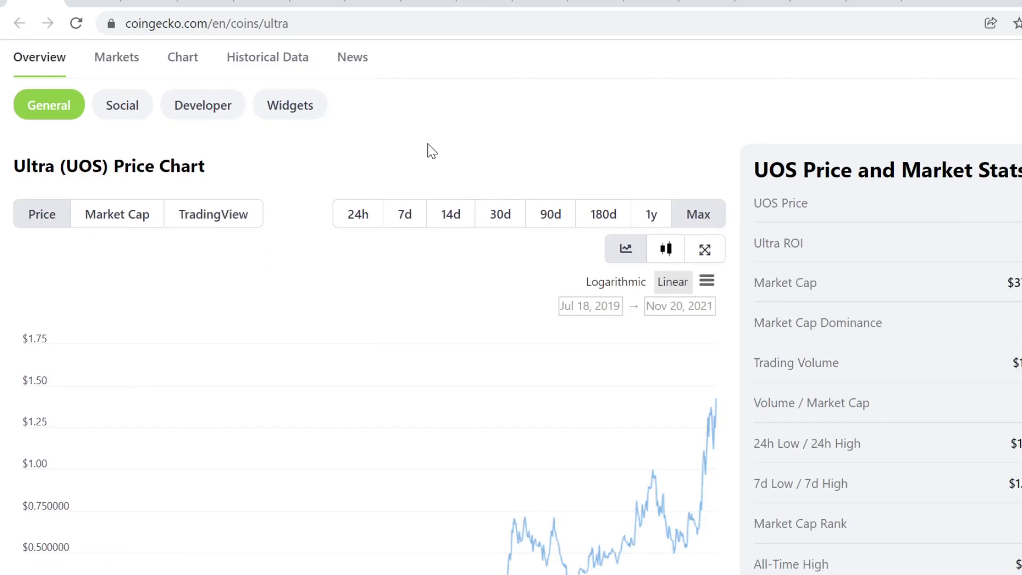
scroll(407, 169, "up", 5)
scroll(338, 206, "up", 4)
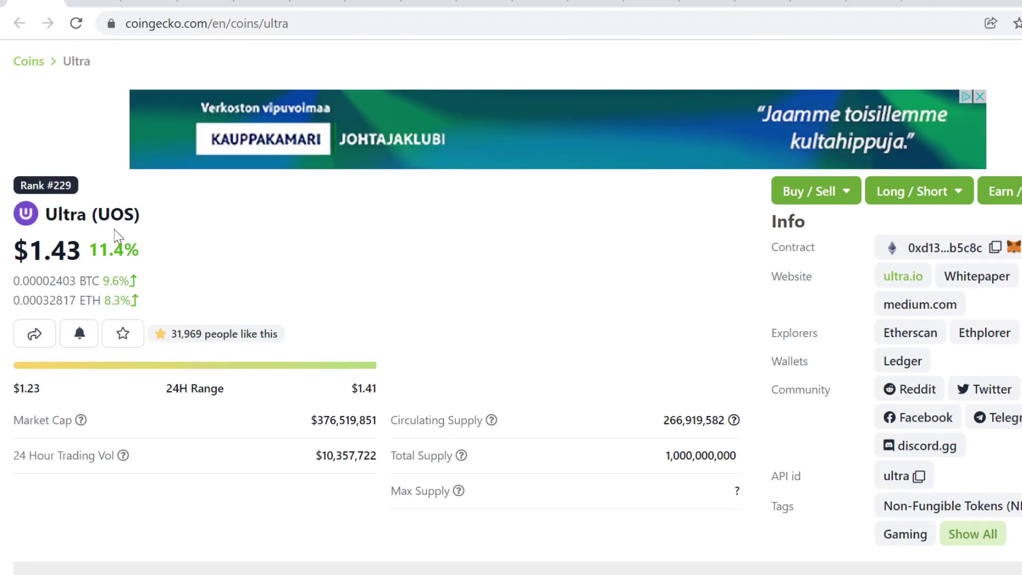
scroll(246, 271, "down", 8)
scroll(447, 248, "down", 2)
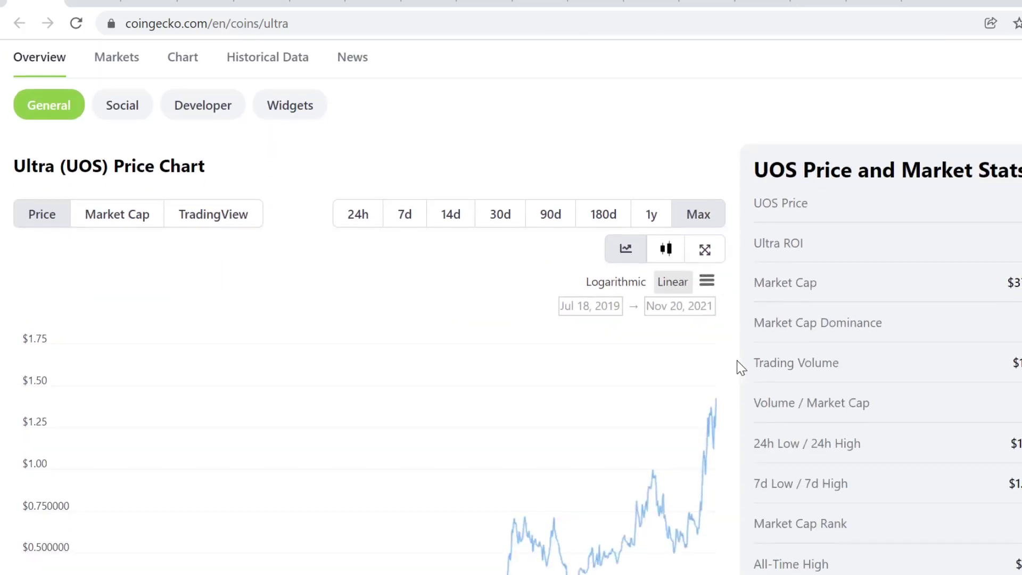
scroll(736, 362, "up", 2)
scroll(737, 362, "up", 10)
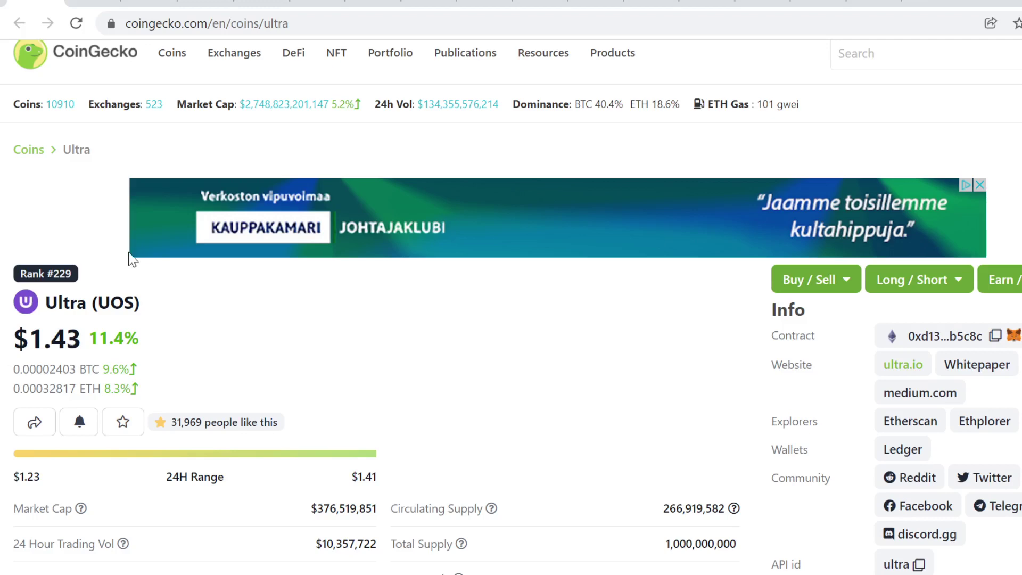
left_click(152, 7)
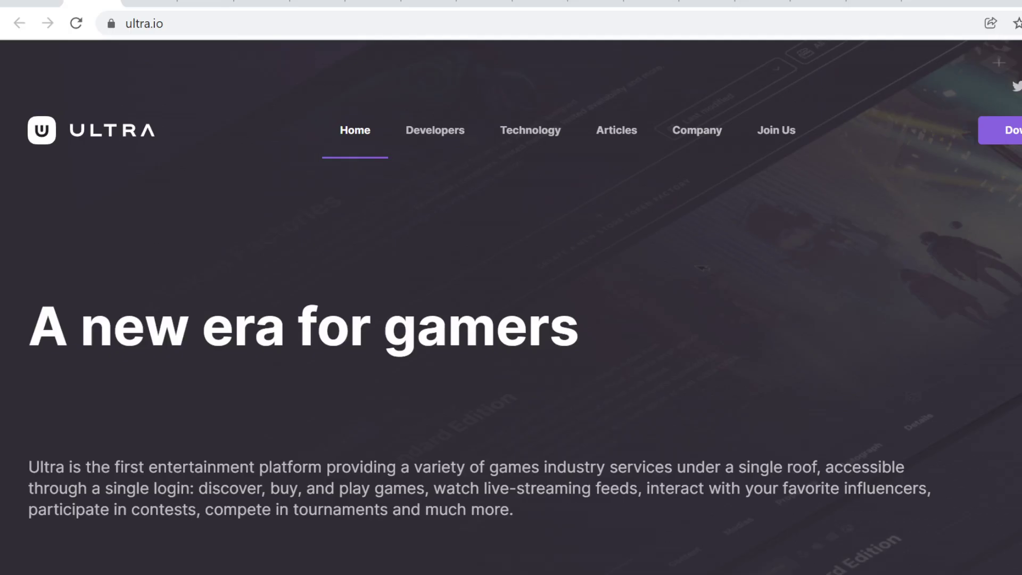
scroll(272, 283, "down", 5)
scroll(271, 283, "down", 5)
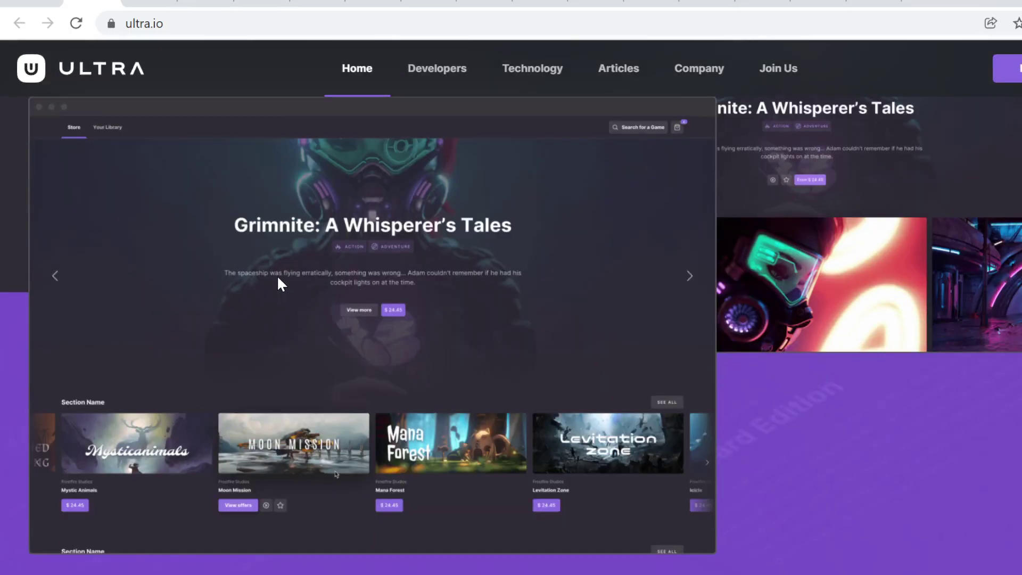
scroll(304, 236, "down", 5)
scroll(303, 235, "down", 5)
scroll(323, 276, "down", 4)
scroll(325, 275, "down", 4)
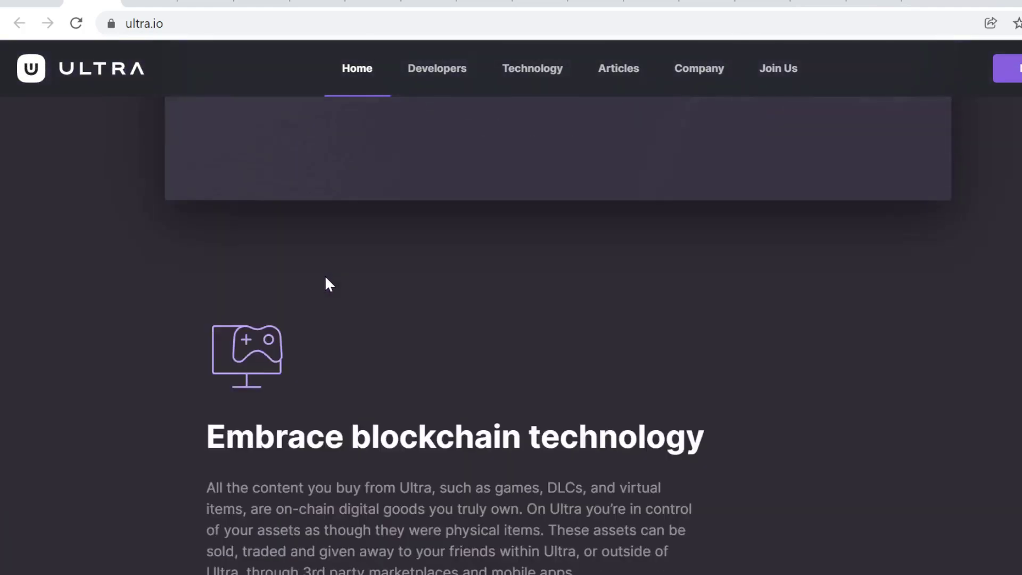
scroll(333, 272, "up", 6)
scroll(333, 271, "up", 5)
scroll(339, 261, "up", 5)
scroll(339, 261, "up", 5)
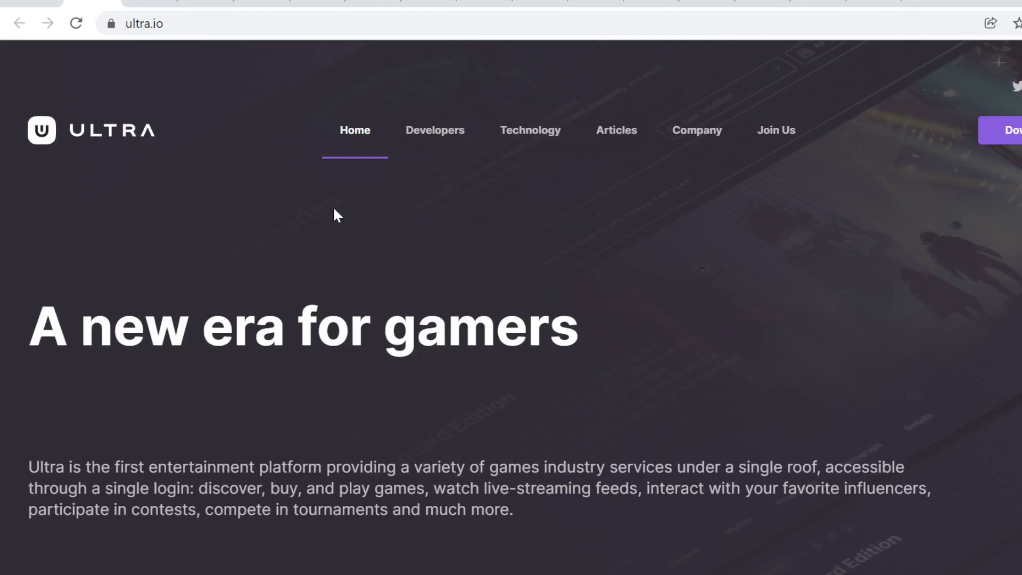
scroll(514, 157, "down", 5)
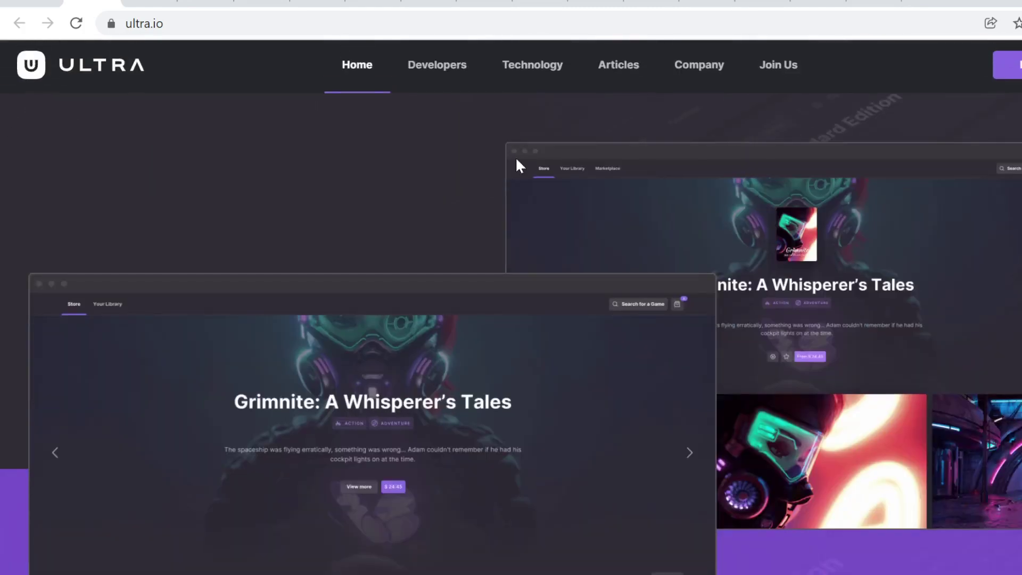
scroll(559, 199, "down", 4)
scroll(740, 338, "up", 3)
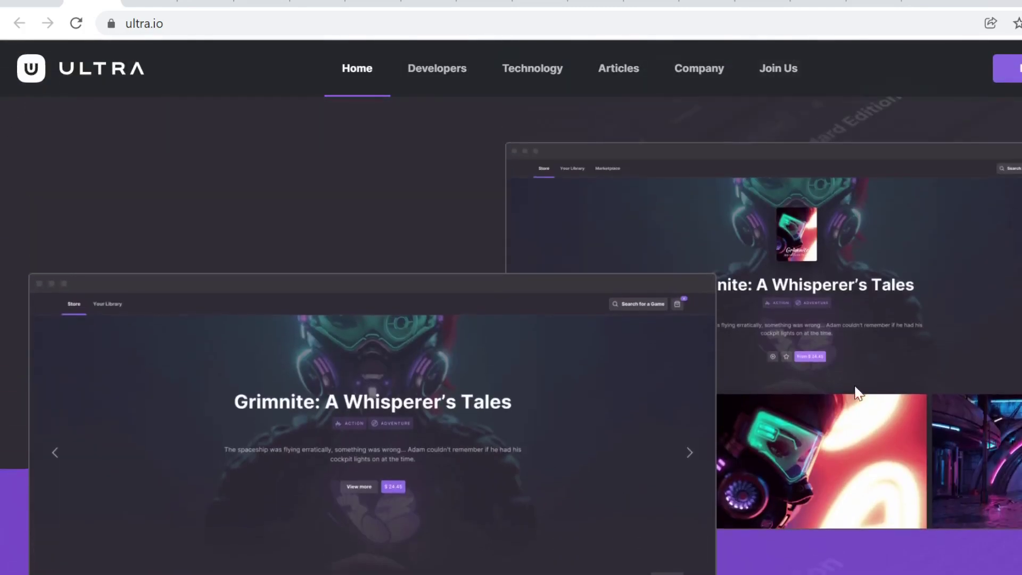
scroll(743, 356, "up", 4)
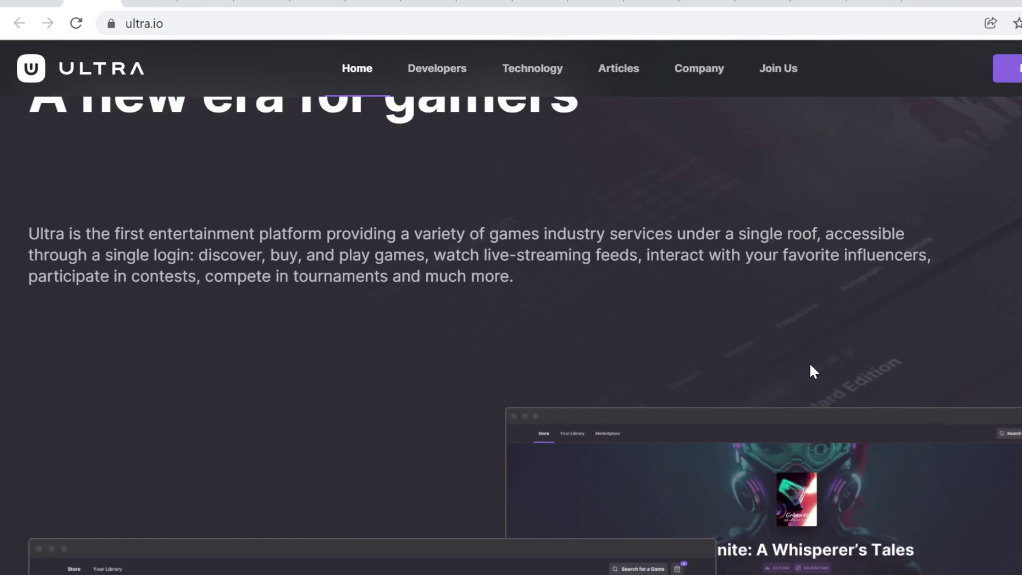
scroll(837, 364, "down", 4)
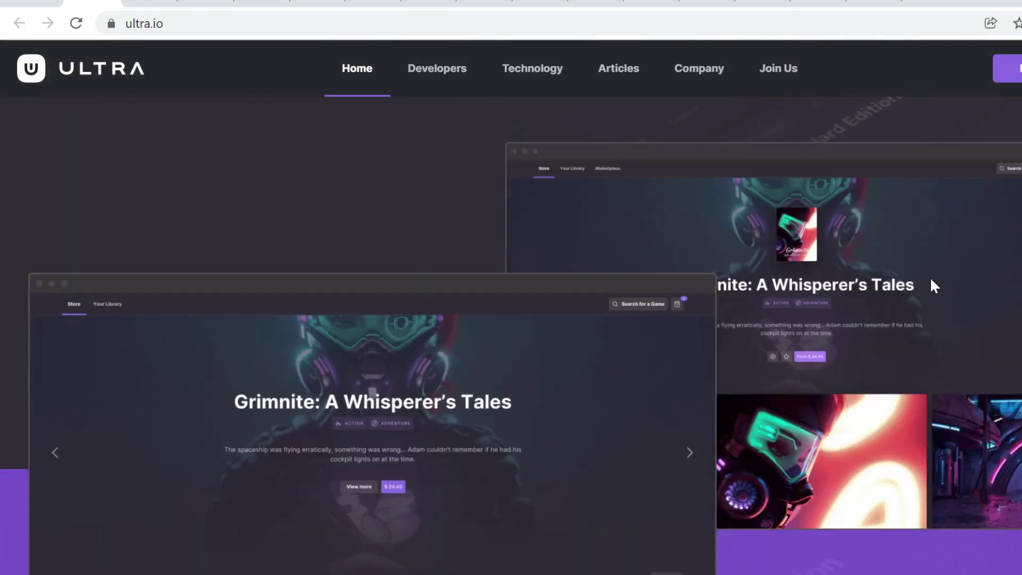
scroll(717, 346, "down", 5)
scroll(761, 250, "down", 5)
scroll(639, 281, "down", 4)
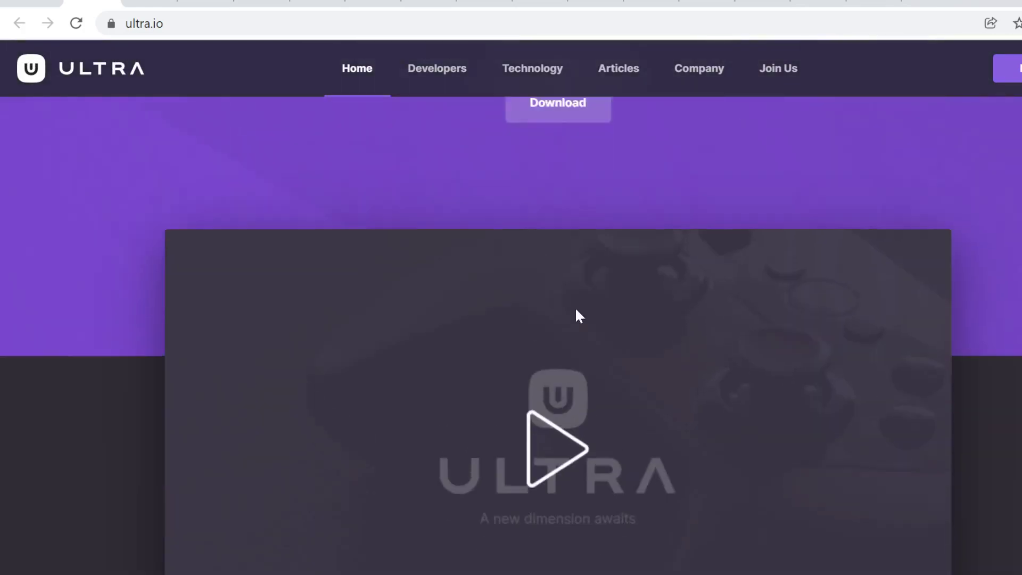
scroll(575, 306, "up", 12)
Step: Return to the Ultra (UOS) coin page tab showing the $1.42 price
key("ctrl+Tab")
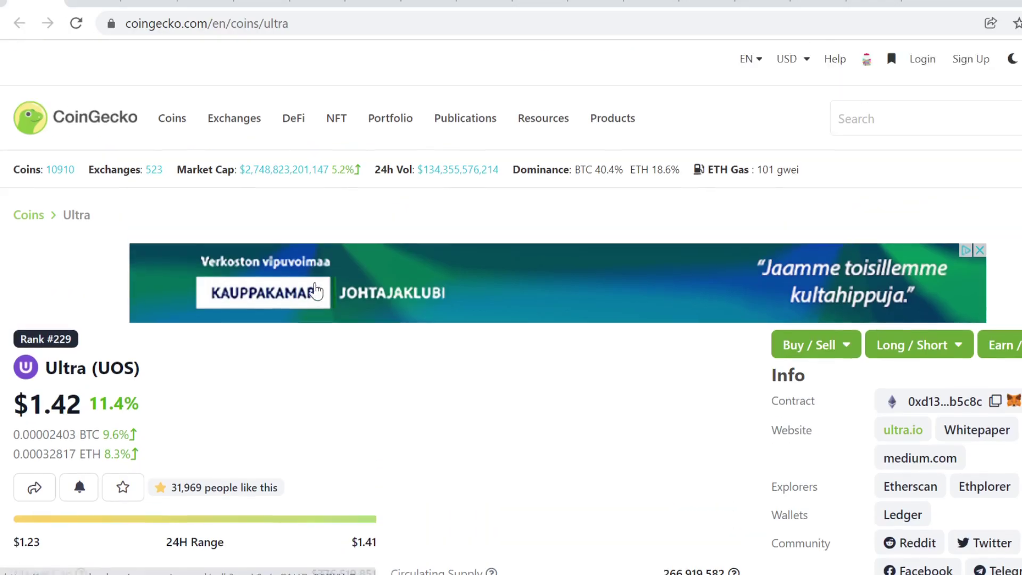
scroll(381, 392, "down", 3)
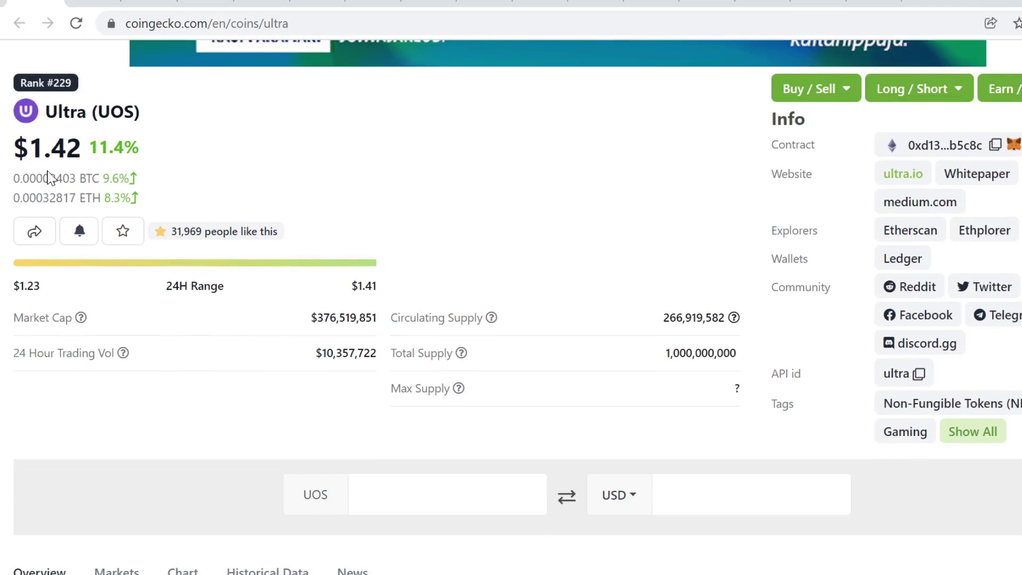
scroll(216, 198, "down", 5)
scroll(364, 333, "down", 5)
scroll(479, 320, "down", 3)
scroll(641, 311, "up", 5)
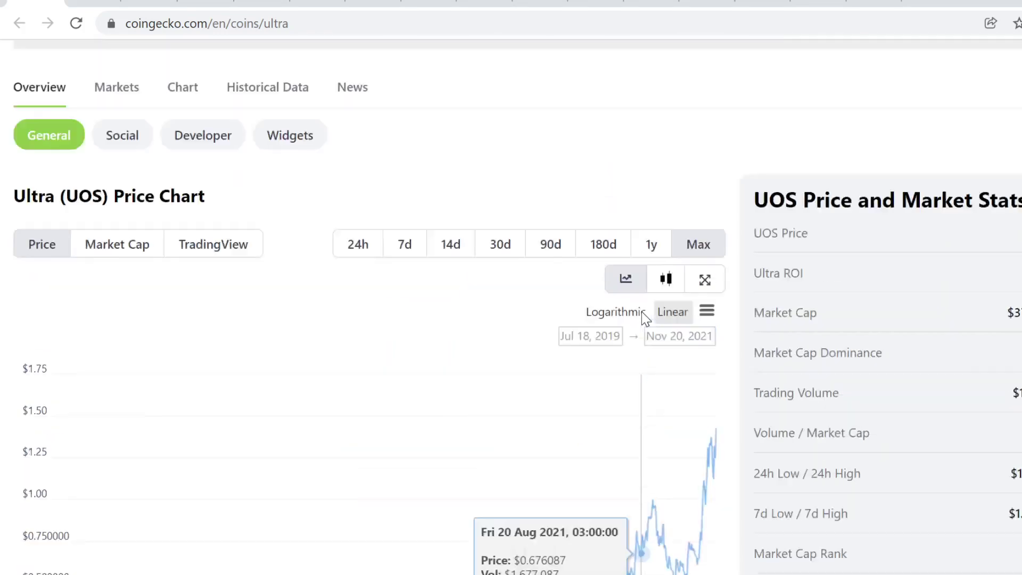
scroll(470, 318, "up", 5)
scroll(470, 317, "up", 3)
scroll(471, 318, "up", 2)
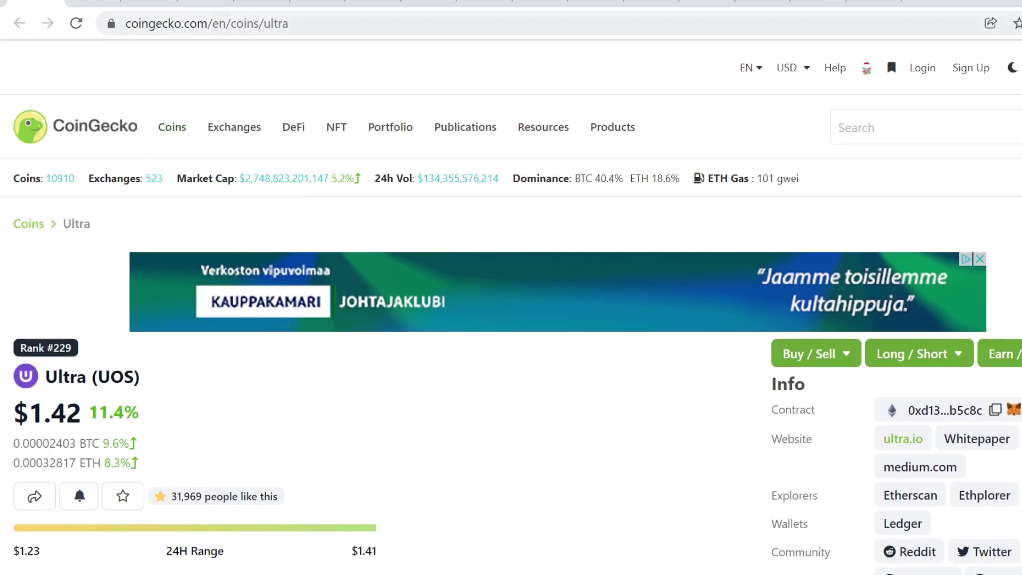
Step: Switch to the Kadena (KDA) coin page and highlight its current price figure
left_click(213, 11)
scroll(306, 375, "up", 5)
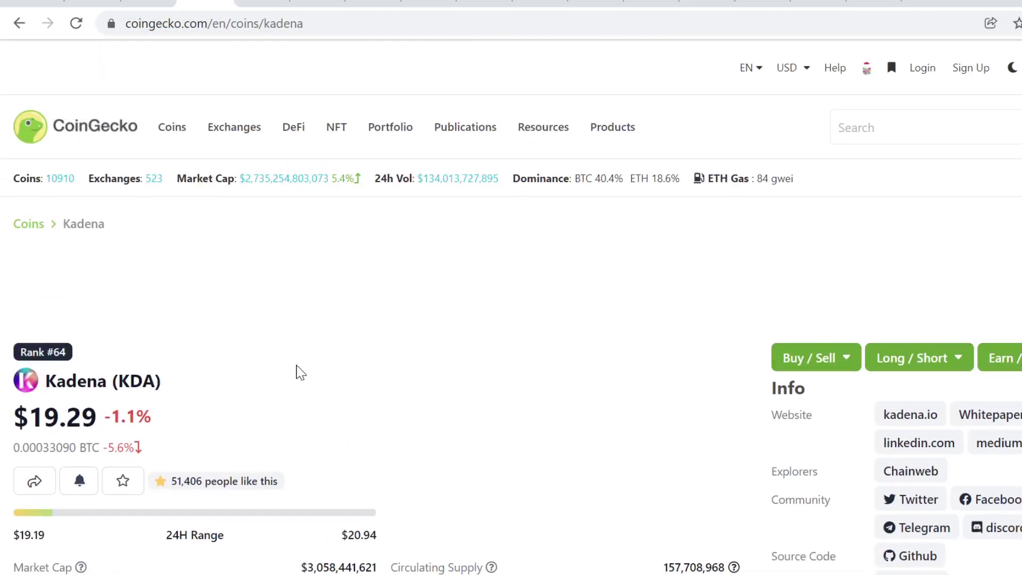
scroll(300, 371, "down", 3)
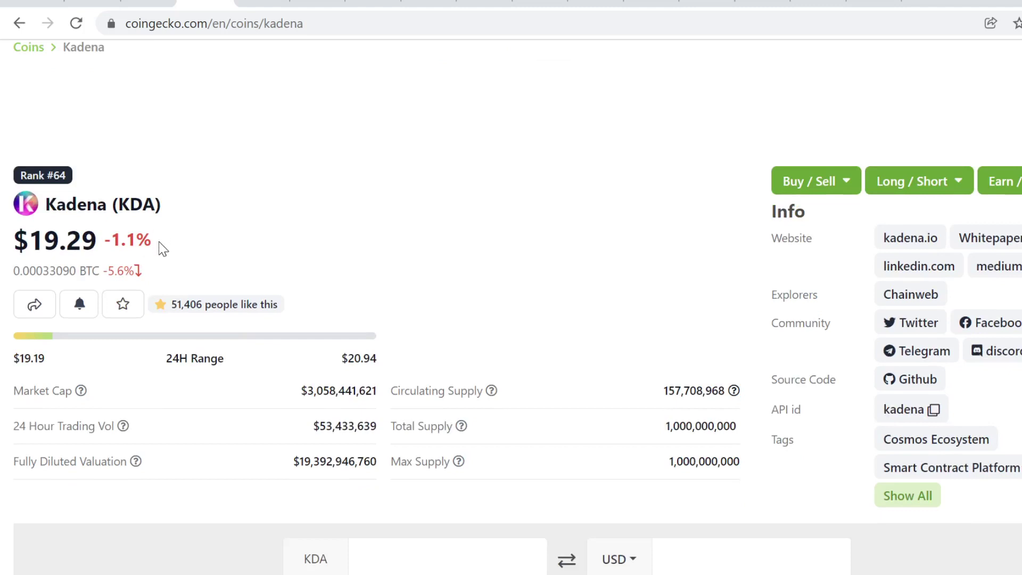
left_click_drag(155, 241, 30, 240)
left_click(29, 239)
left_click_drag(97, 240, 15, 240)
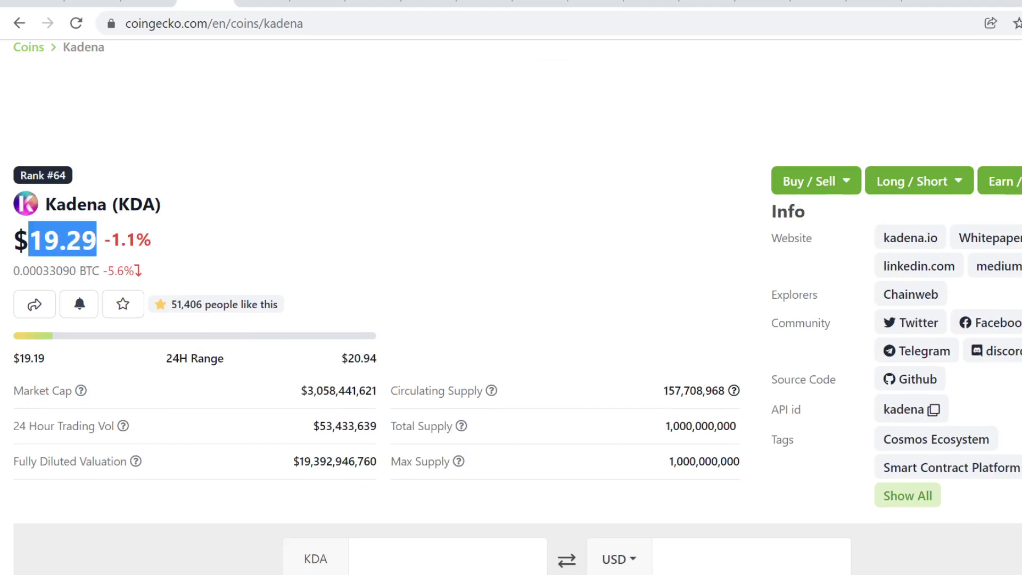
left_click(326, 227)
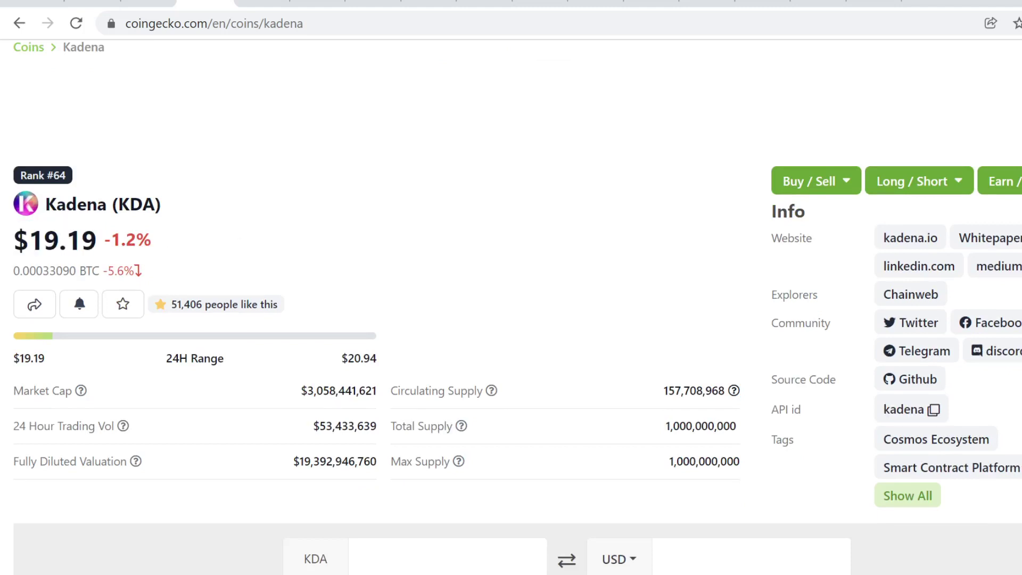
scroll(510, 320, "down", 5)
scroll(511, 319, "down", 3)
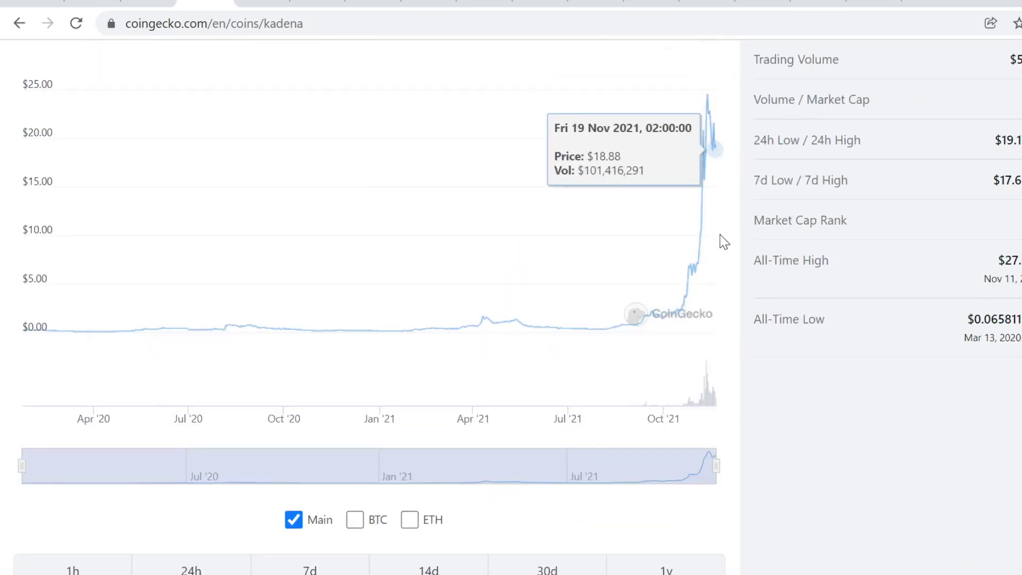
scroll(607, 240, "up", 5)
scroll(479, 240, "up", 5)
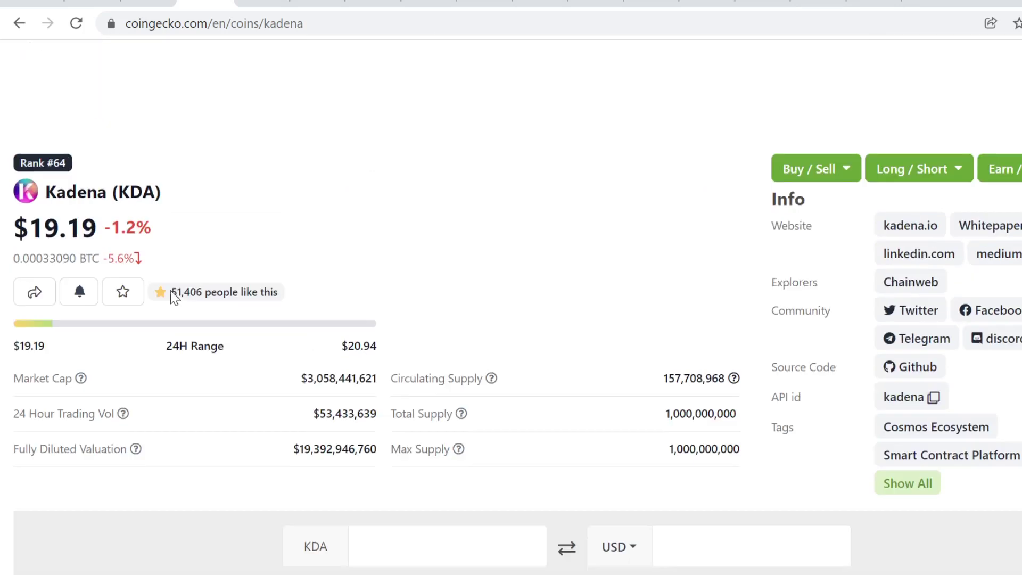
scroll(399, 161, "up", 3)
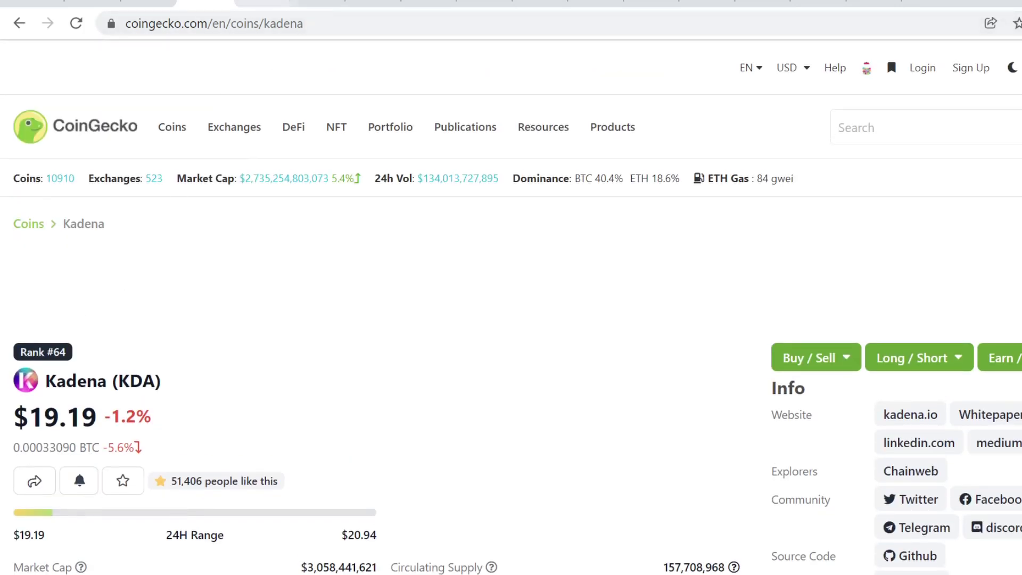
Step: View the Altura (ALU) coin page, then move on to the Opulous page
left_click(248, 6)
scroll(241, 261, "up", 5)
scroll(242, 262, "up", 5)
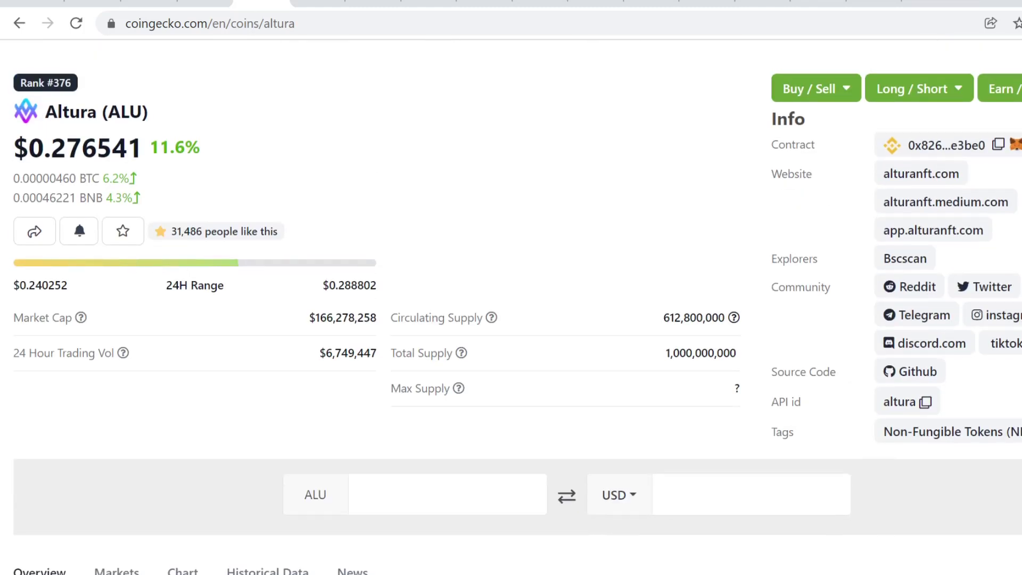
scroll(615, 345, "down", 5)
scroll(614, 345, "down", 1)
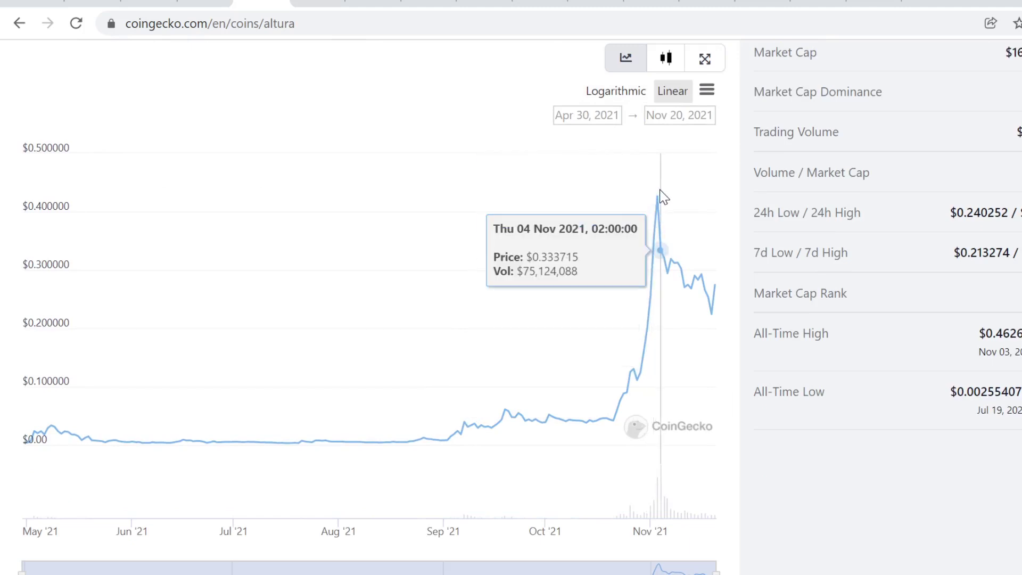
scroll(658, 195, "up", 3)
key("ctrl+Tab")
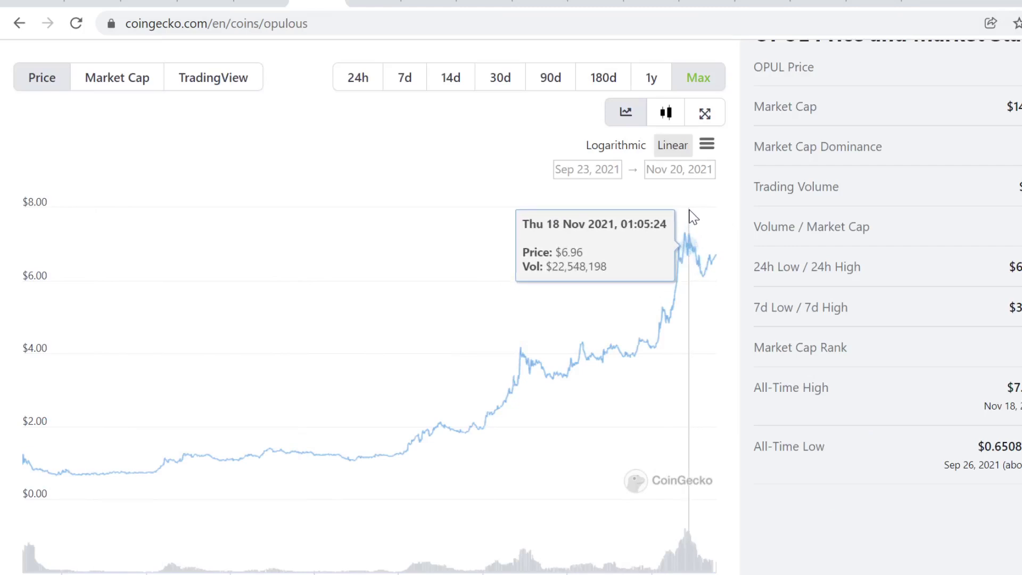
scroll(694, 208, "up", 5)
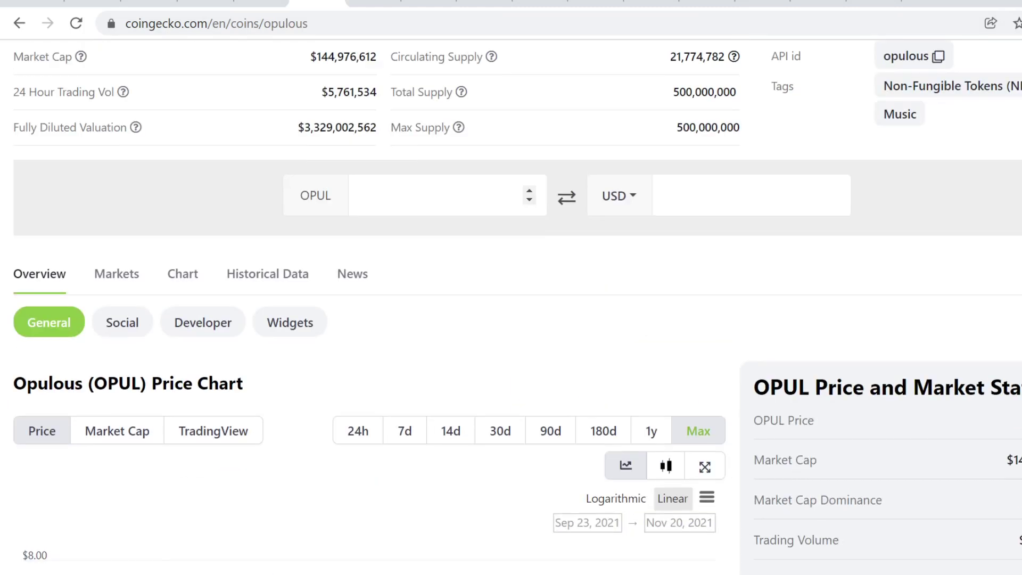
Step: Switch to the Flux (flux-zelcash) coin page
left_click(375, 4)
scroll(400, 231, "down", 5)
scroll(423, 239, "down", 3)
scroll(625, 364, "up", 2)
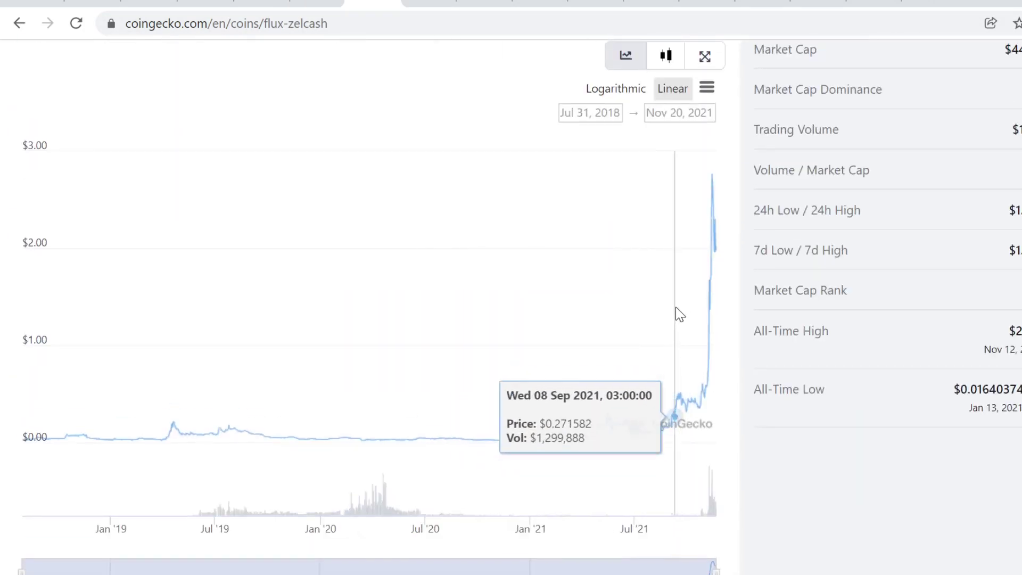
scroll(689, 196, "up", 2)
scroll(686, 191, "up", 5)
scroll(224, 135, "down", 2)
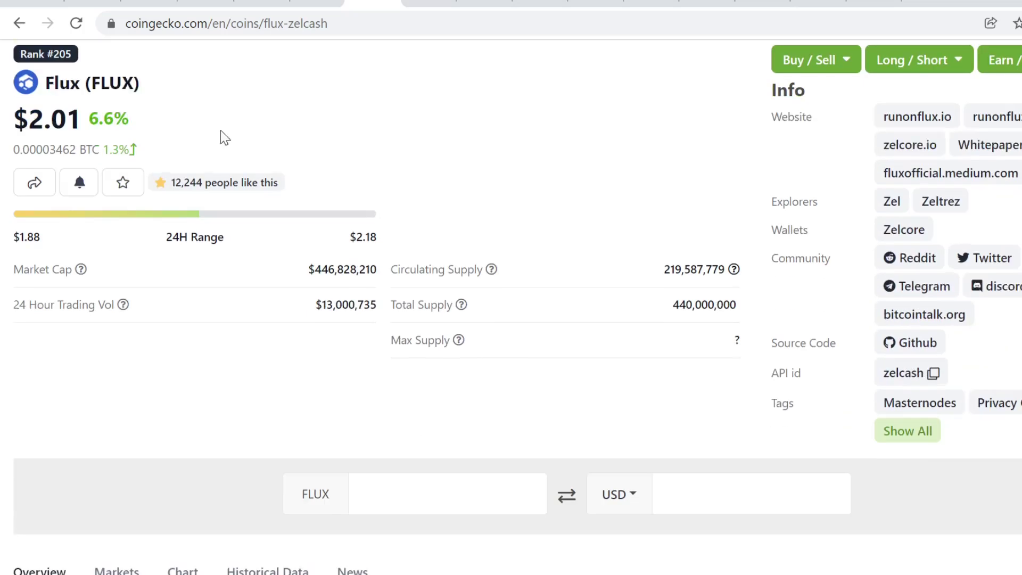
scroll(160, 152, "down", 1)
scroll(17, 128, "up", 3)
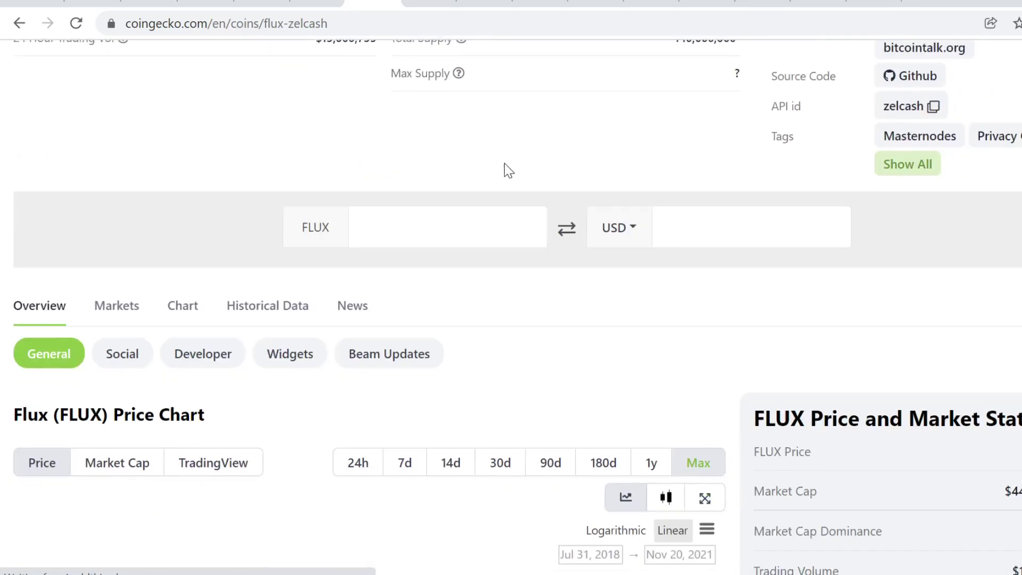
scroll(504, 162, "down", 5)
scroll(504, 240, "up", 3)
Step: Switch to the Gumroad tab for the 100X Crypto Portfolio + Research Newsletter
left_click(430, 7)
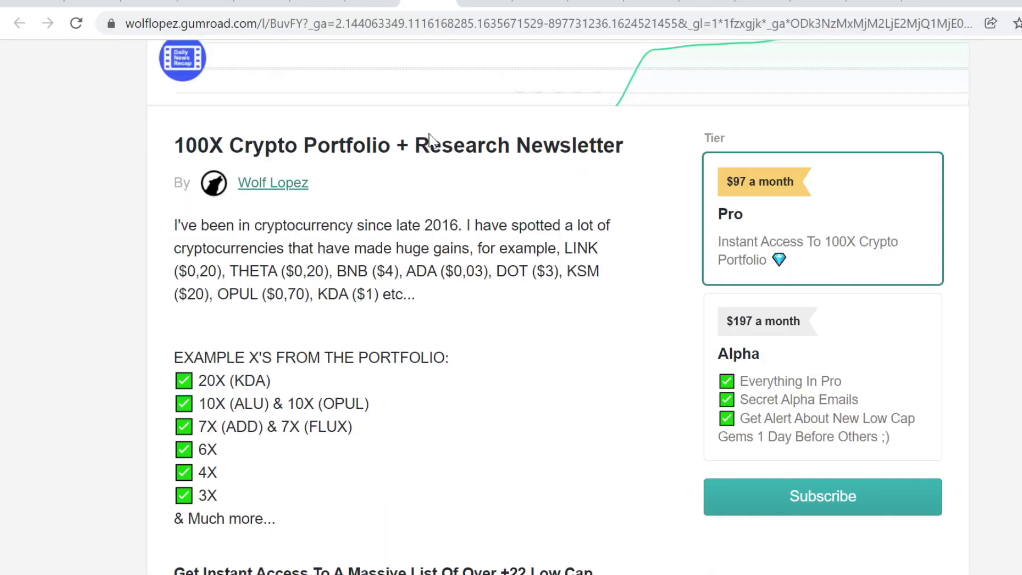